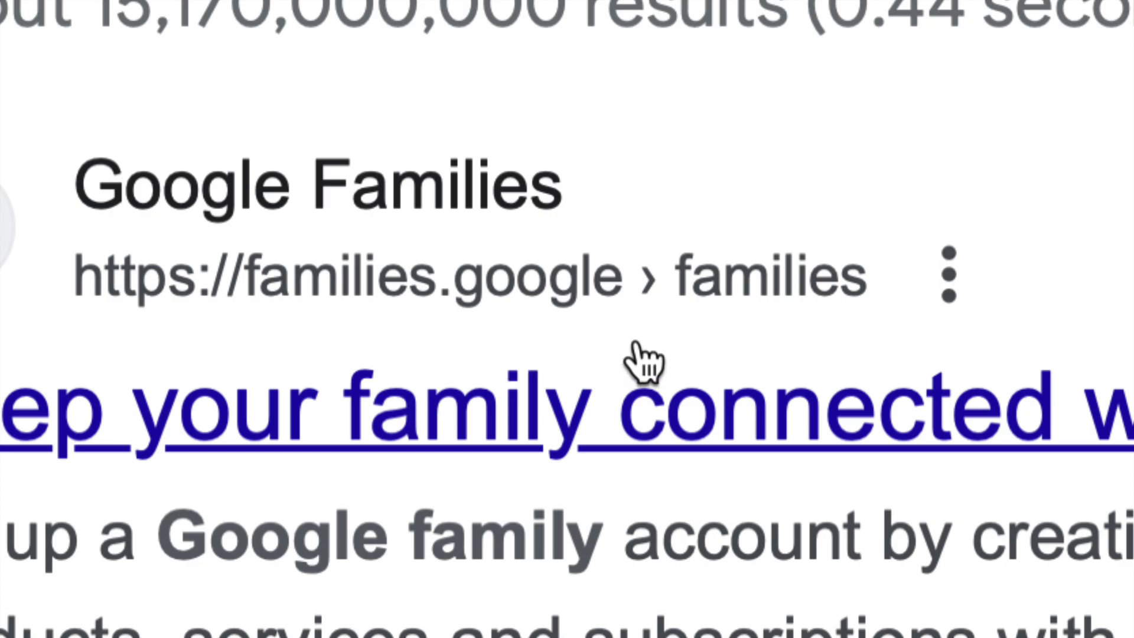
Step: Open Google Families from the search results, start setup, and browse the Your family on Google page
left_click(639, 348)
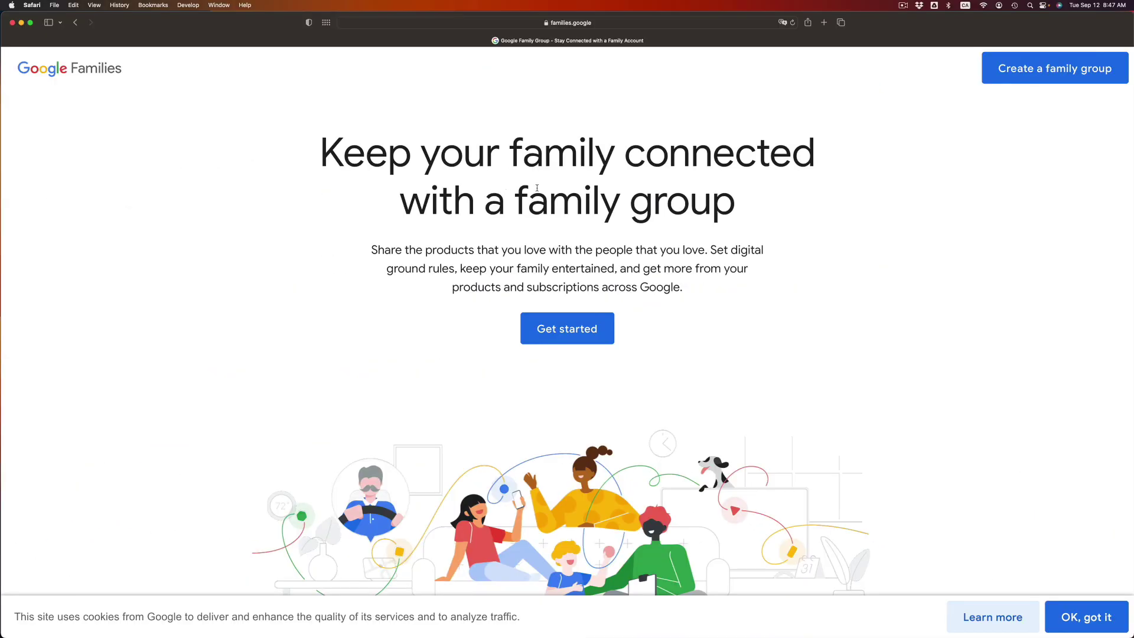
left_click(576, 324)
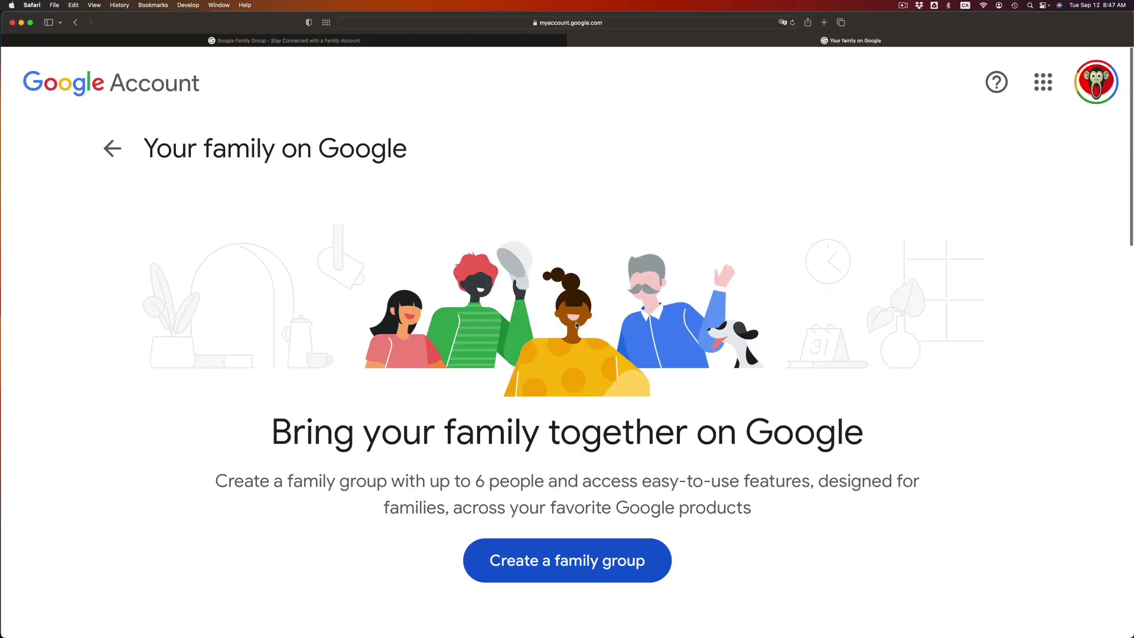
scroll(576, 325, "down", 10)
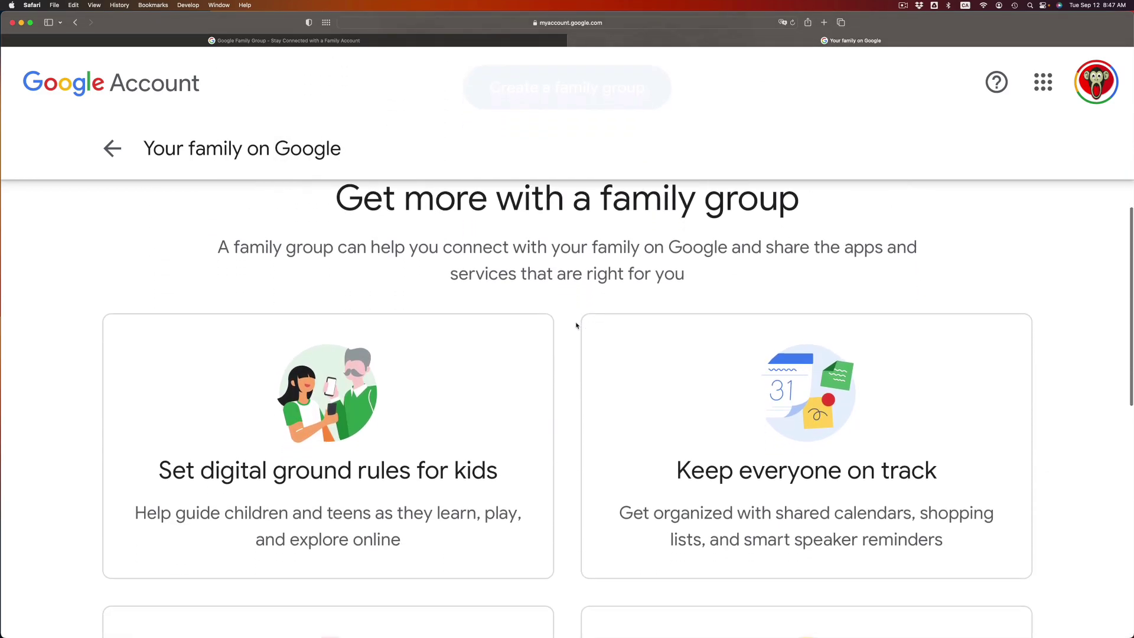
scroll(576, 325, "down", 4)
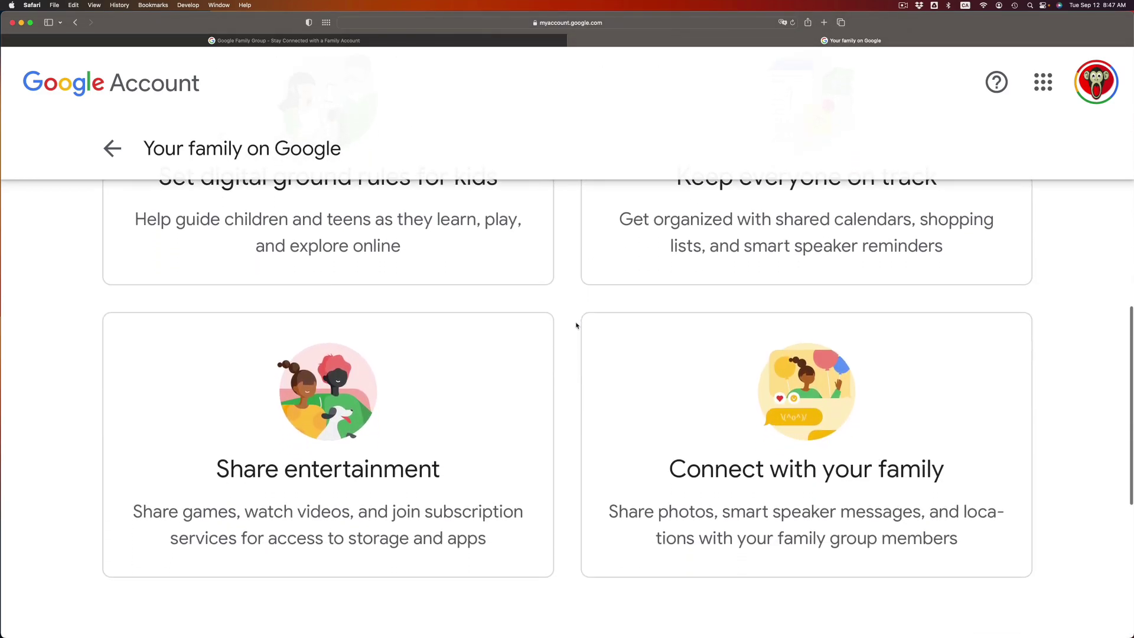
scroll(577, 325, "down", 6)
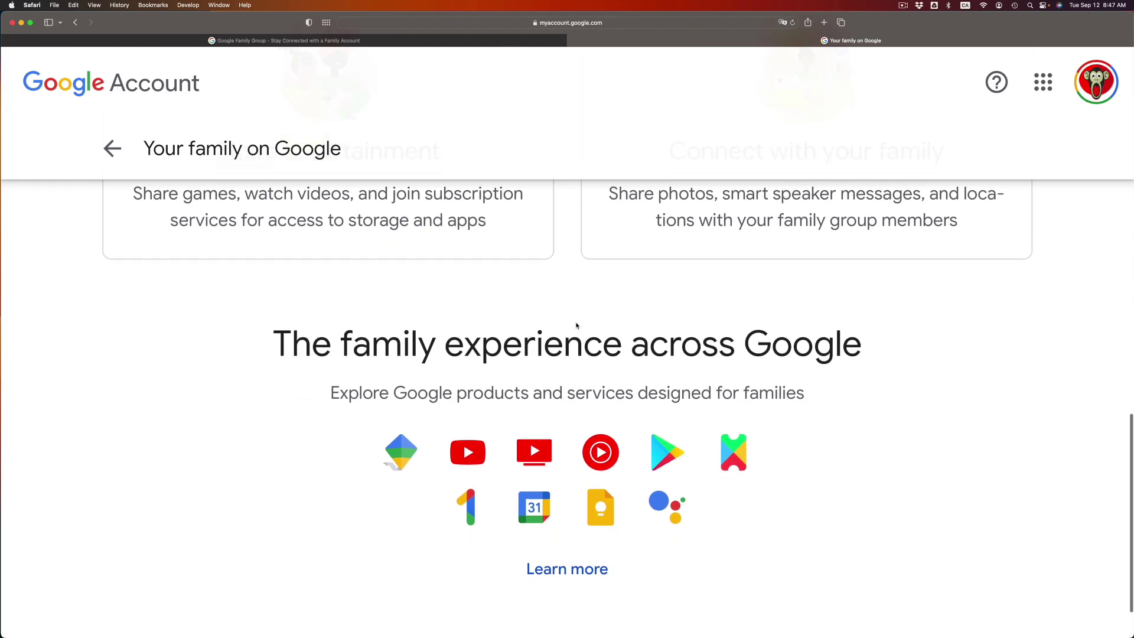
scroll(662, 383, "up", 20)
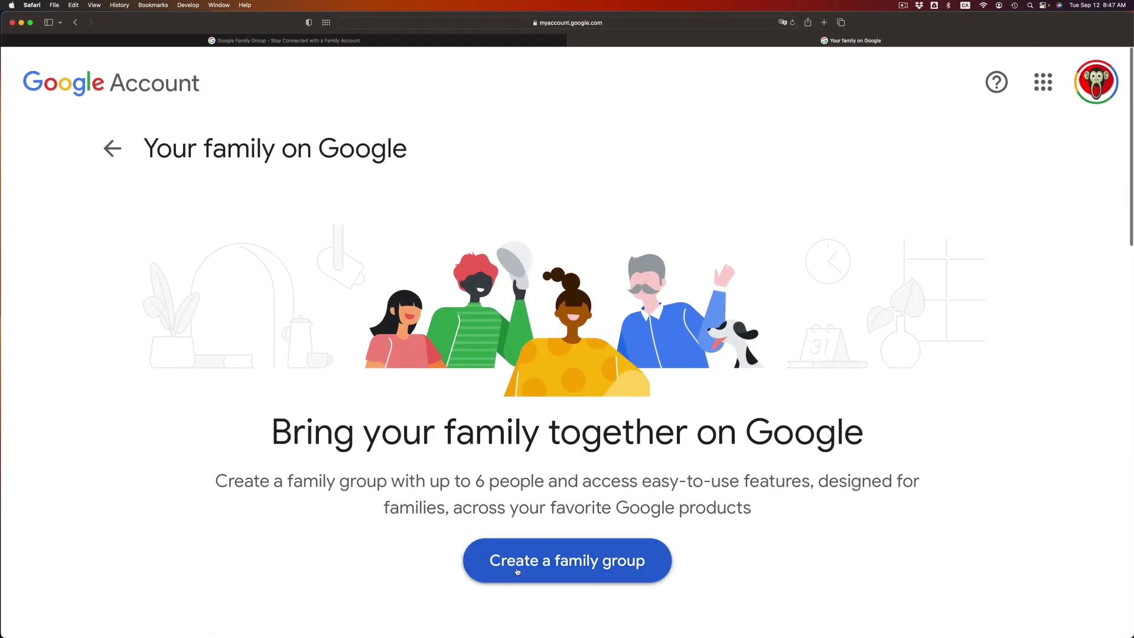
Step: Create a family group, confirm becoming family manager, and send the member an invitation
left_click(516, 570)
scroll(516, 571, "down", 3)
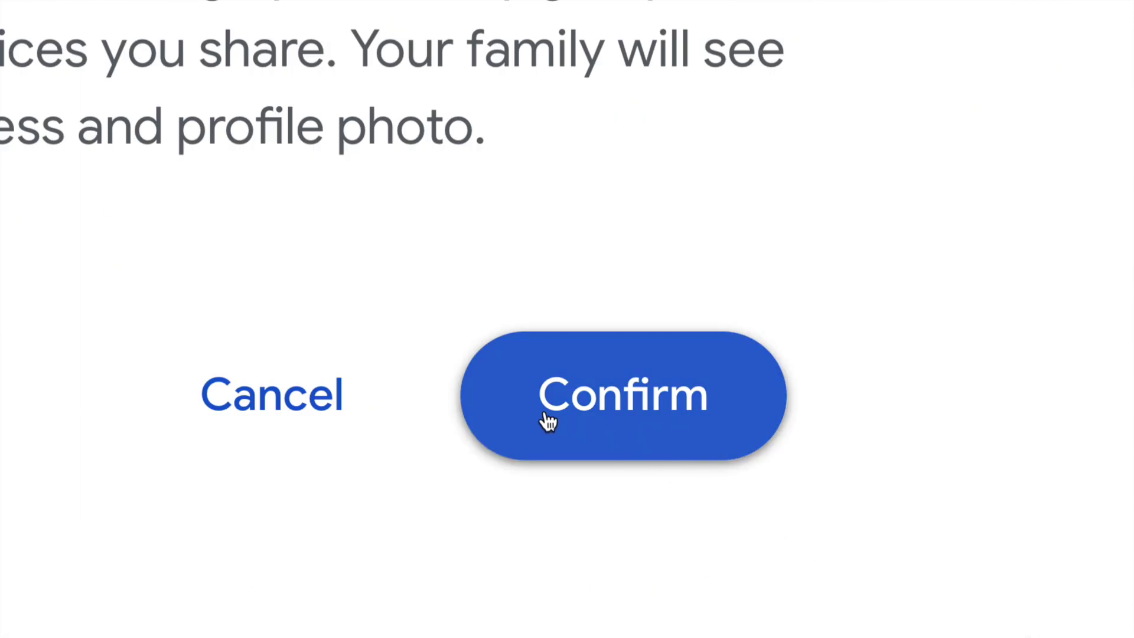
left_click(624, 400)
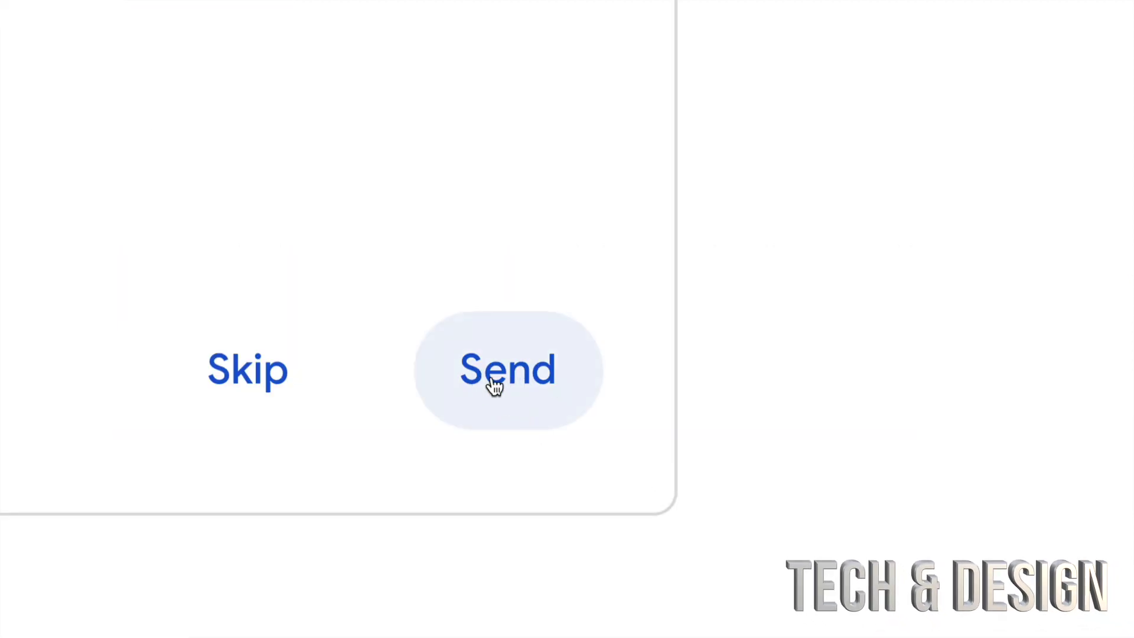
left_click(495, 385)
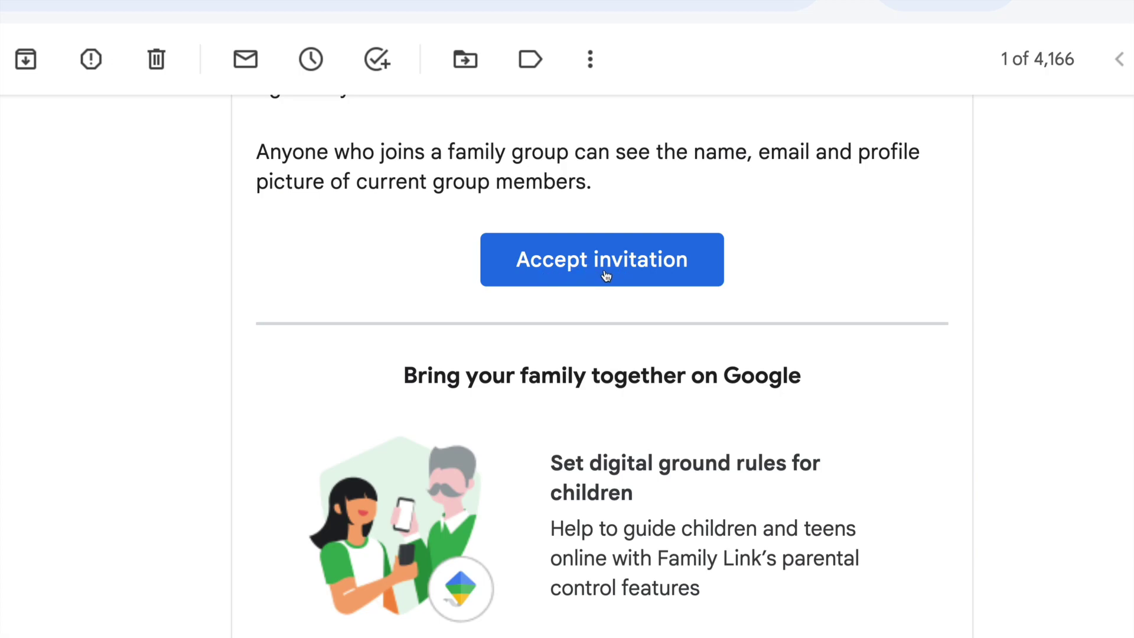
Step: Accept the emailed invitation and join the family group with the second account
left_click(605, 276)
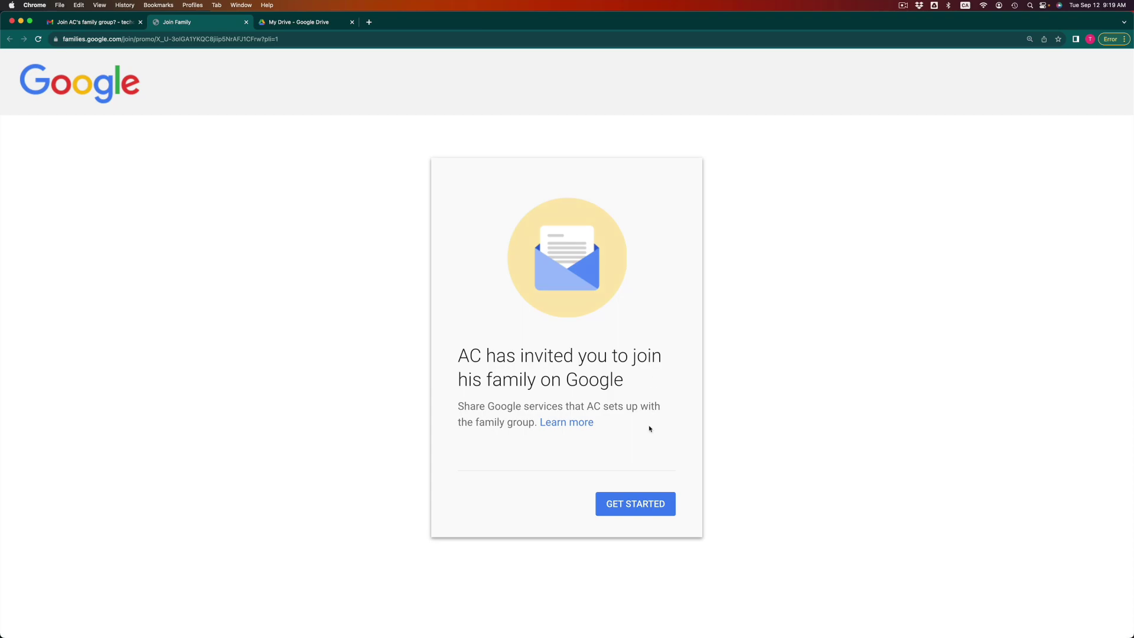
left_click(638, 511)
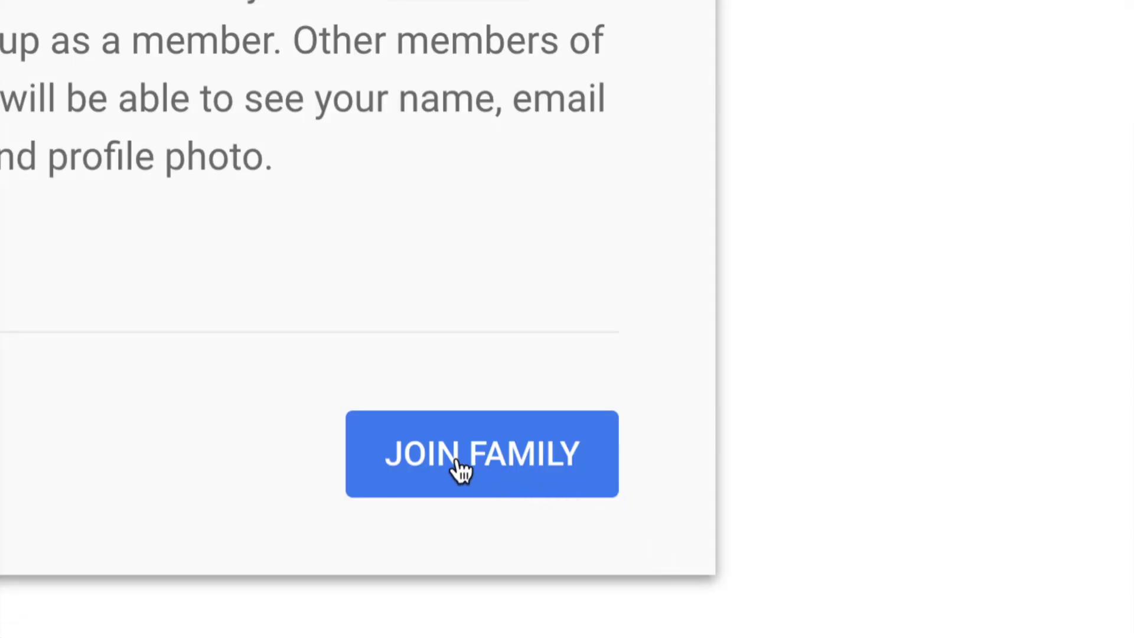
left_click(555, 462)
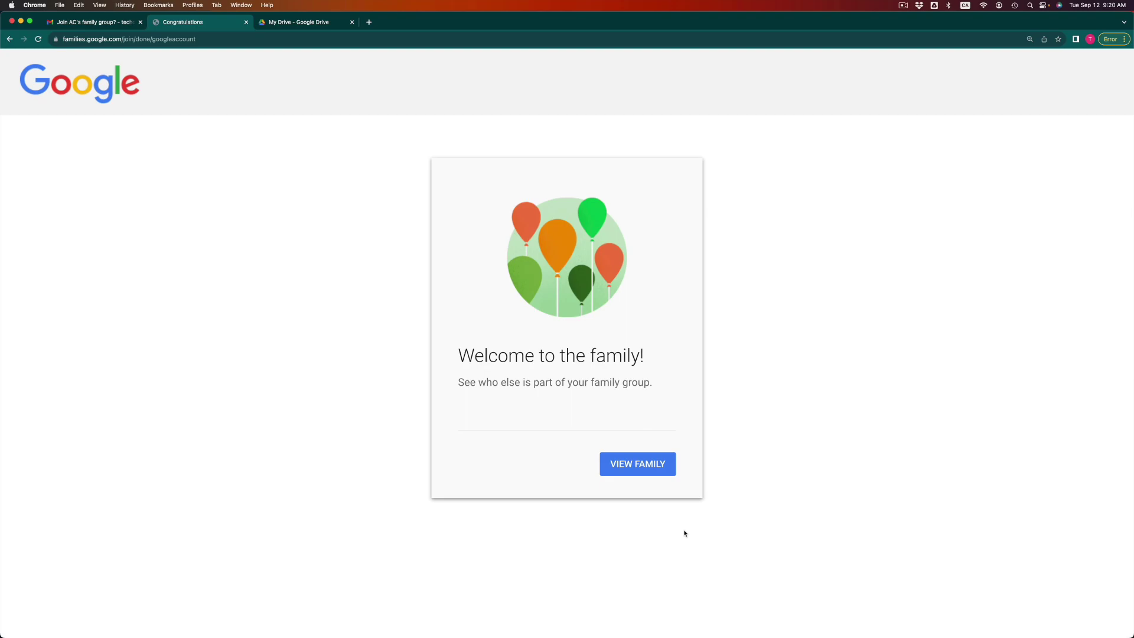
Step: View the family, then scroll Your family on Google to its connected services like Google Assistant
left_click(635, 465)
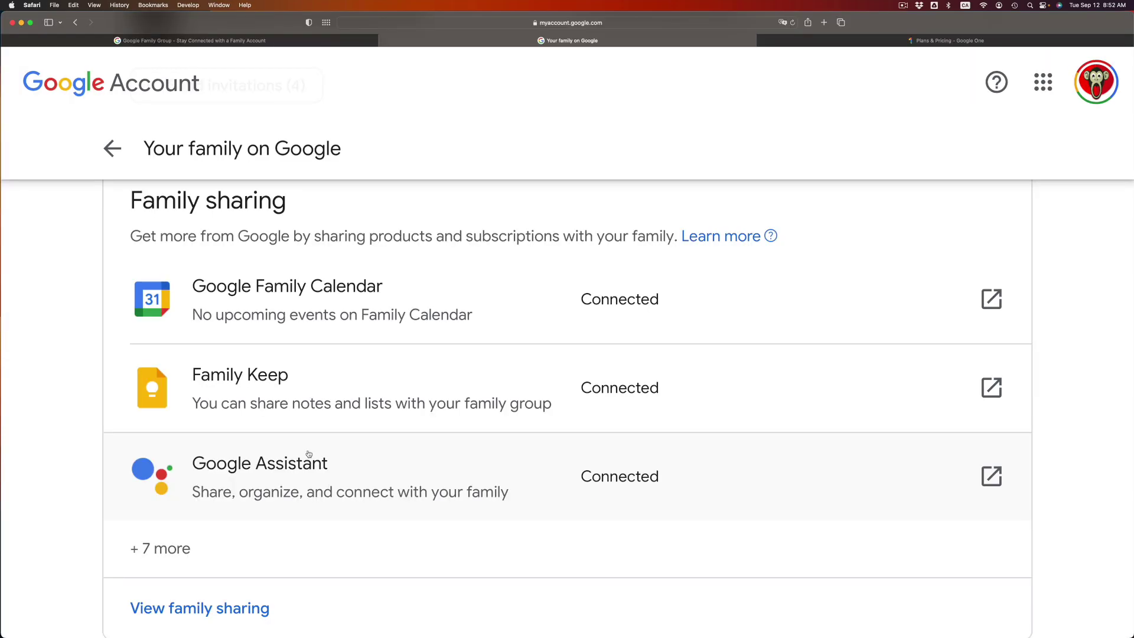
scroll(308, 453, "down", 2)
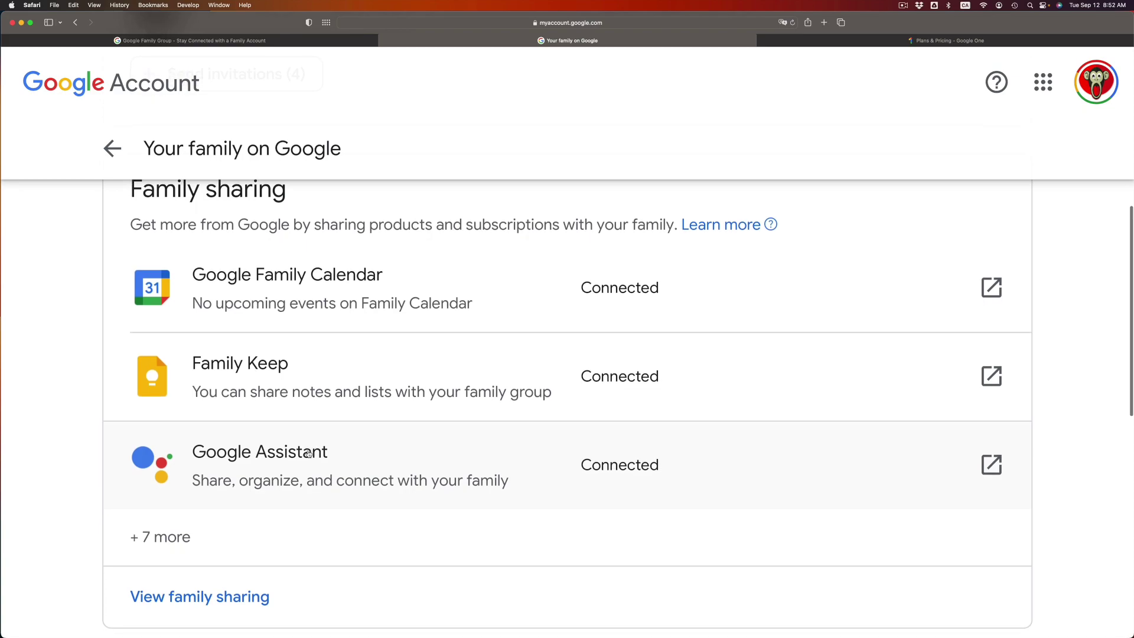
scroll(308, 454, "down", 2)
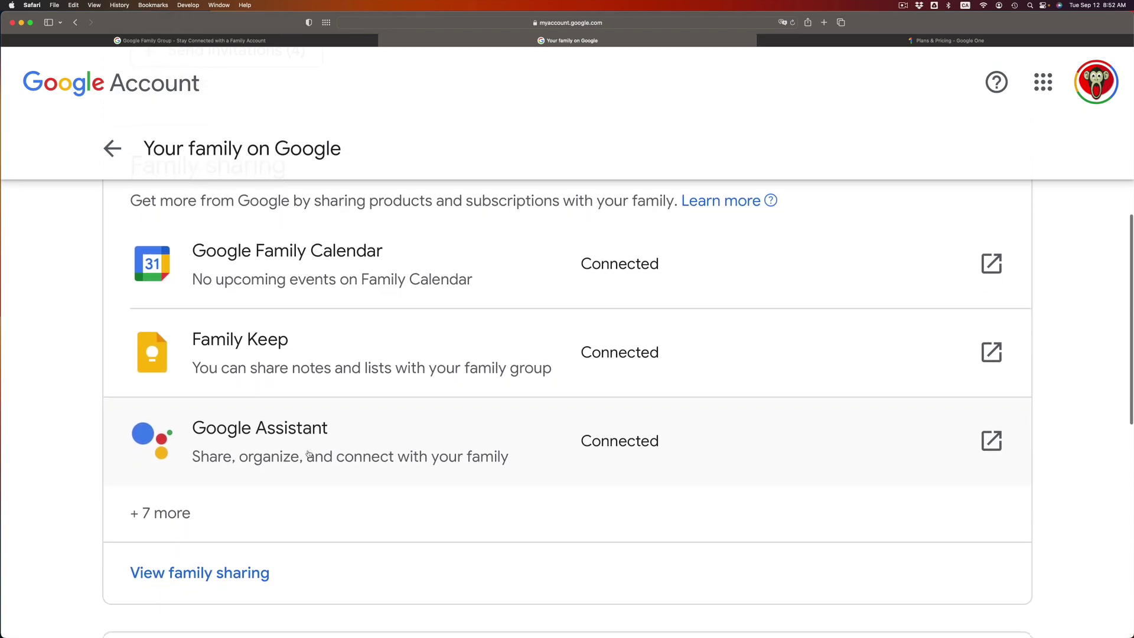
scroll(308, 454, "down", 4)
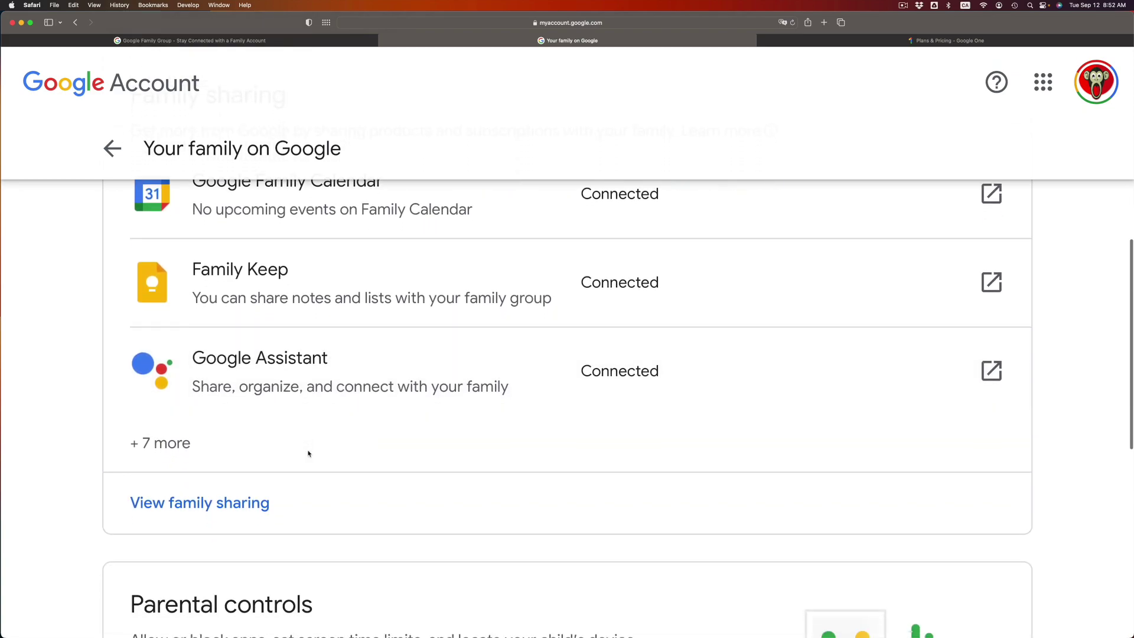
scroll(308, 454, "down", 1)
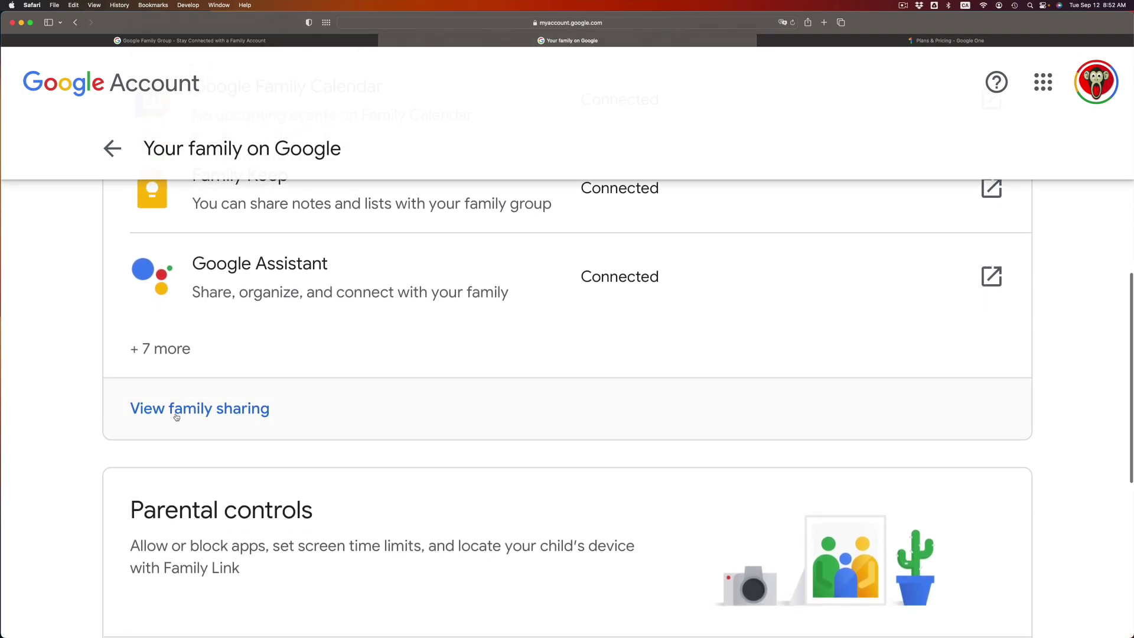
scroll(248, 420, "down", 7)
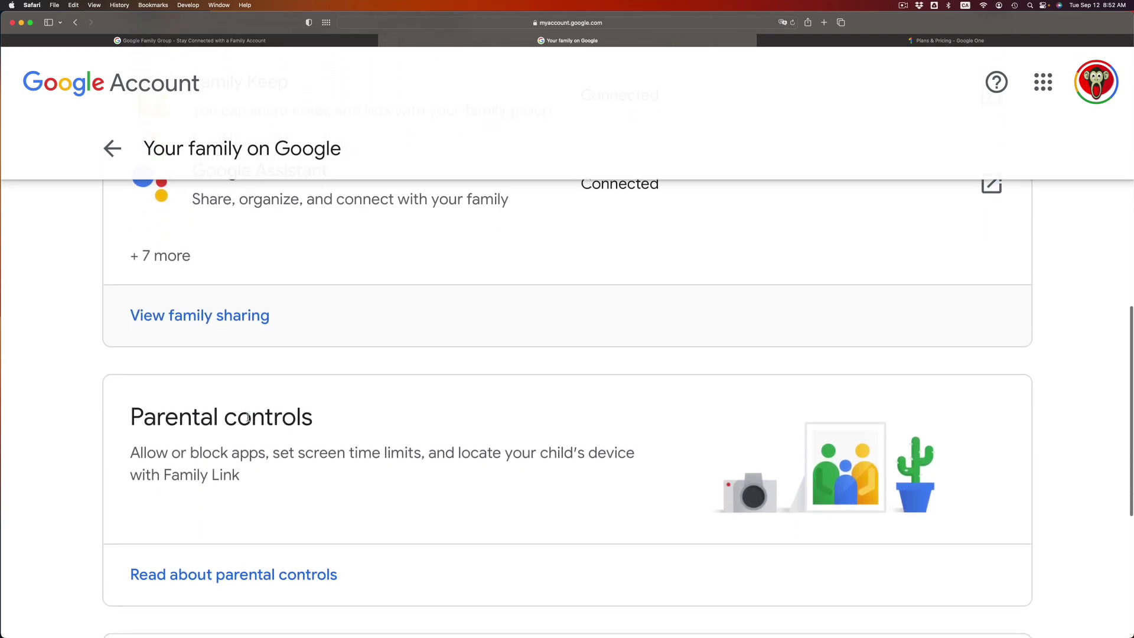
scroll(248, 420, "down", 6)
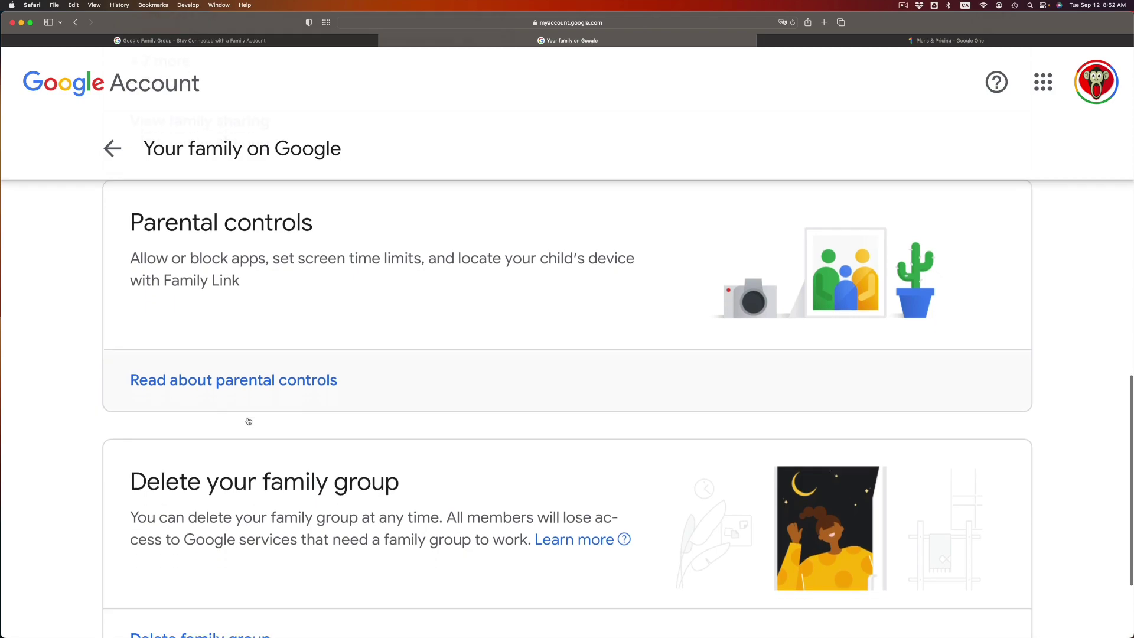
scroll(247, 417, "down", 3)
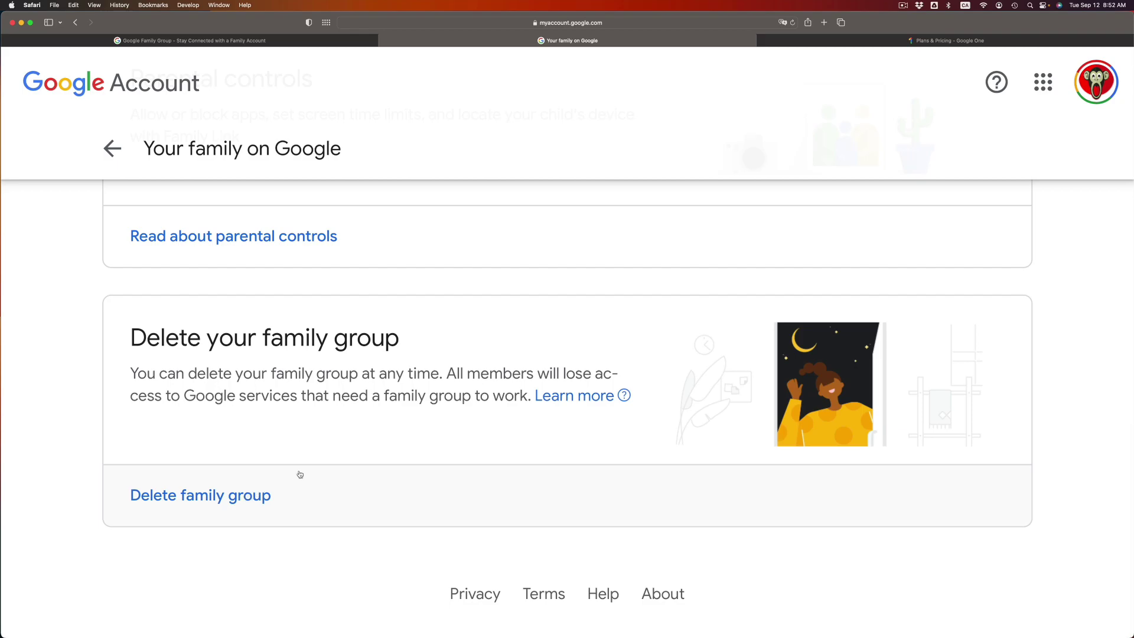
scroll(300, 474, "up", 6)
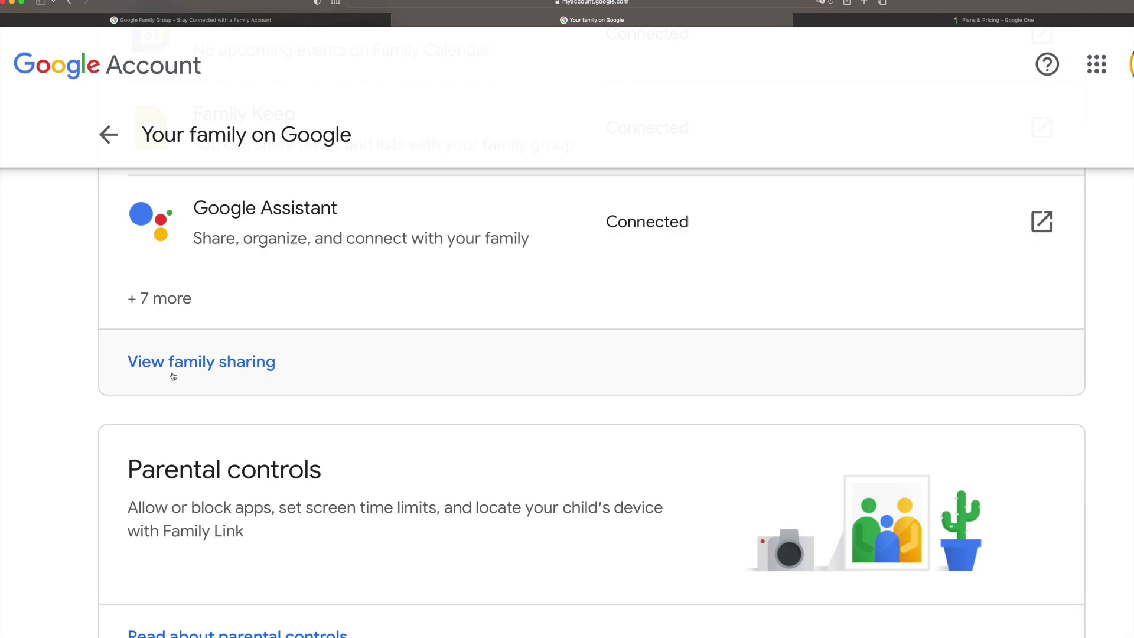
Step: In the full family sharing list, follow Google One under Other products to its Benefits page
left_click(201, 366)
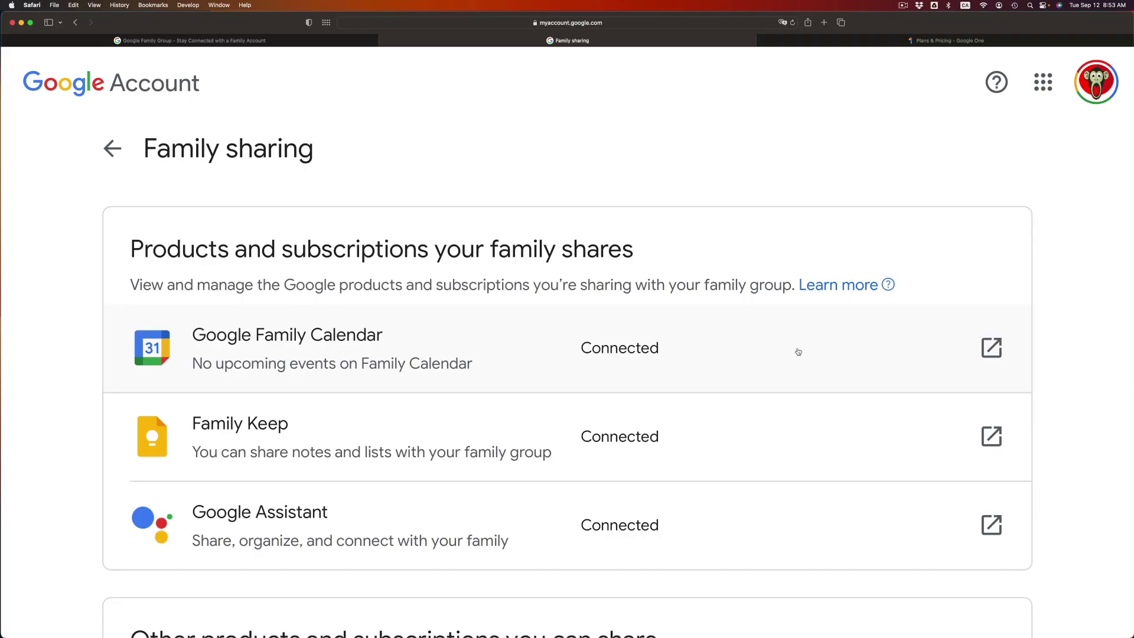
scroll(798, 351, "down", 2)
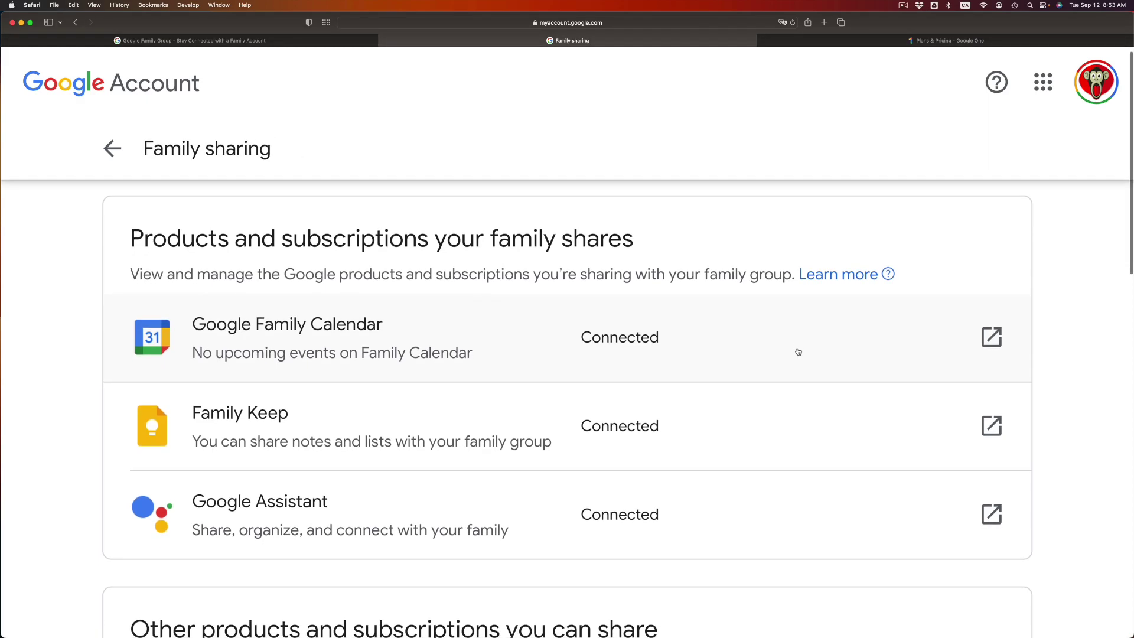
scroll(798, 352, "down", 5)
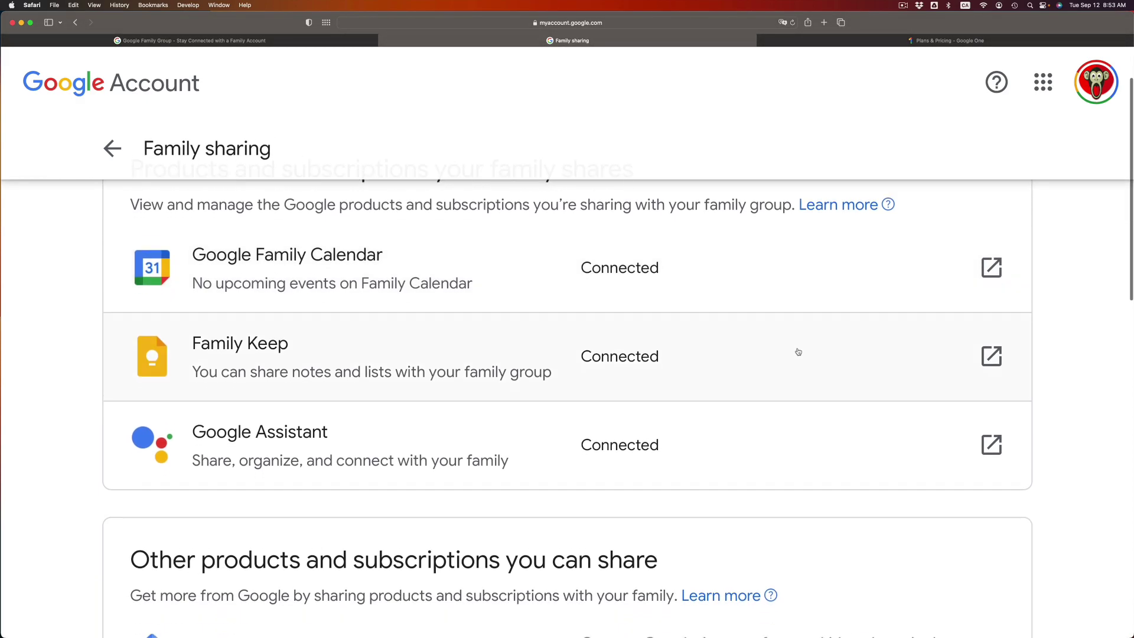
scroll(798, 352, "down", 4)
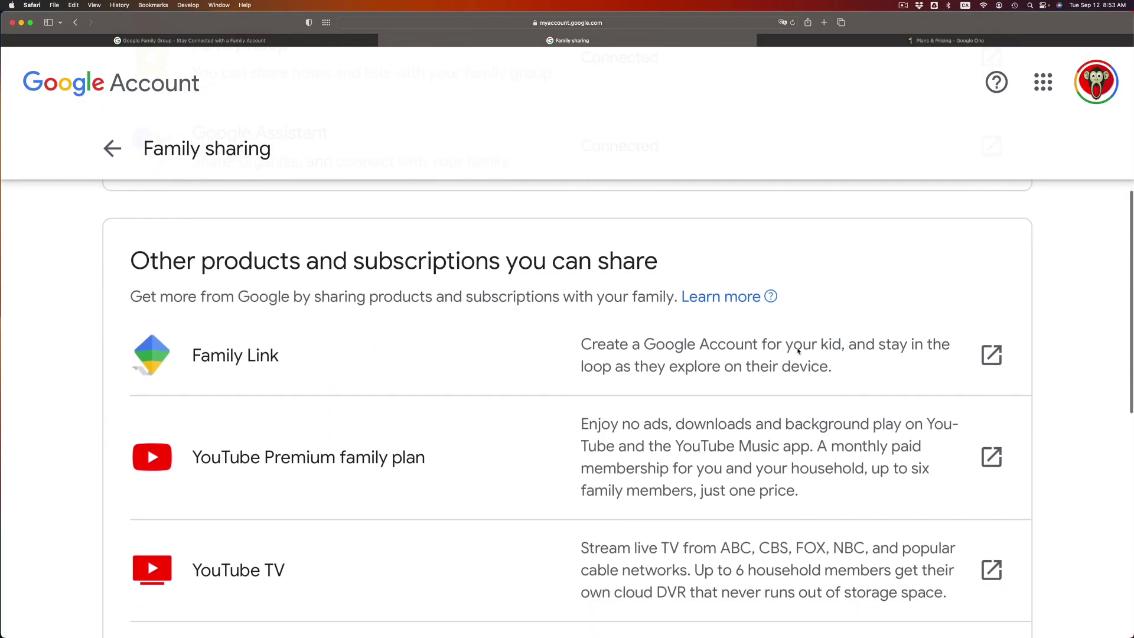
scroll(798, 351, "down", 1)
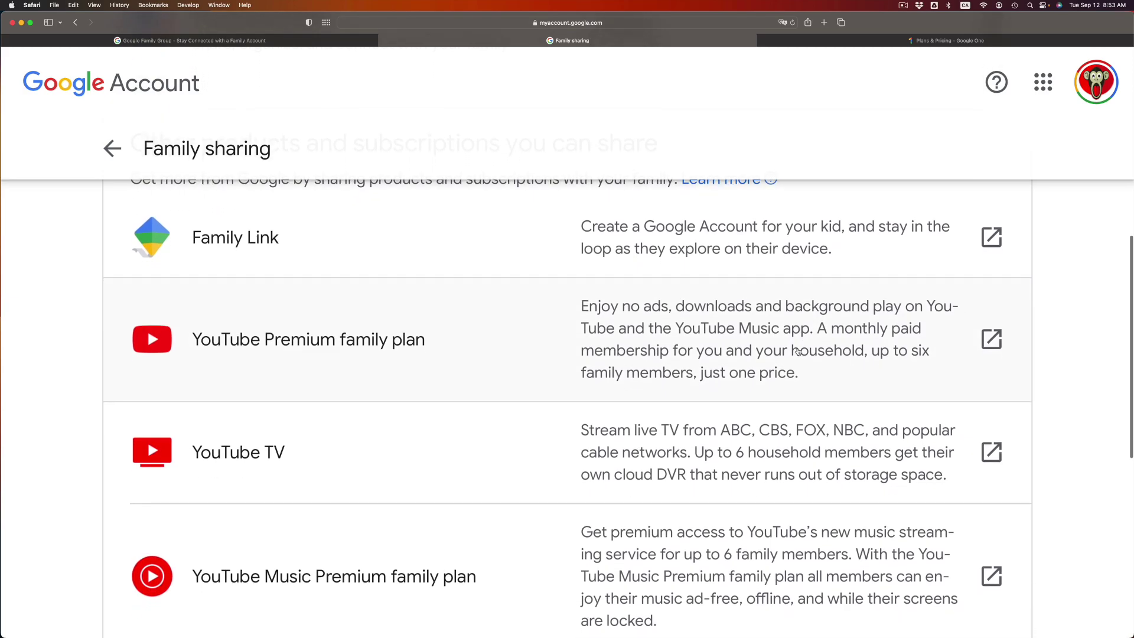
scroll(797, 352, "down", 6)
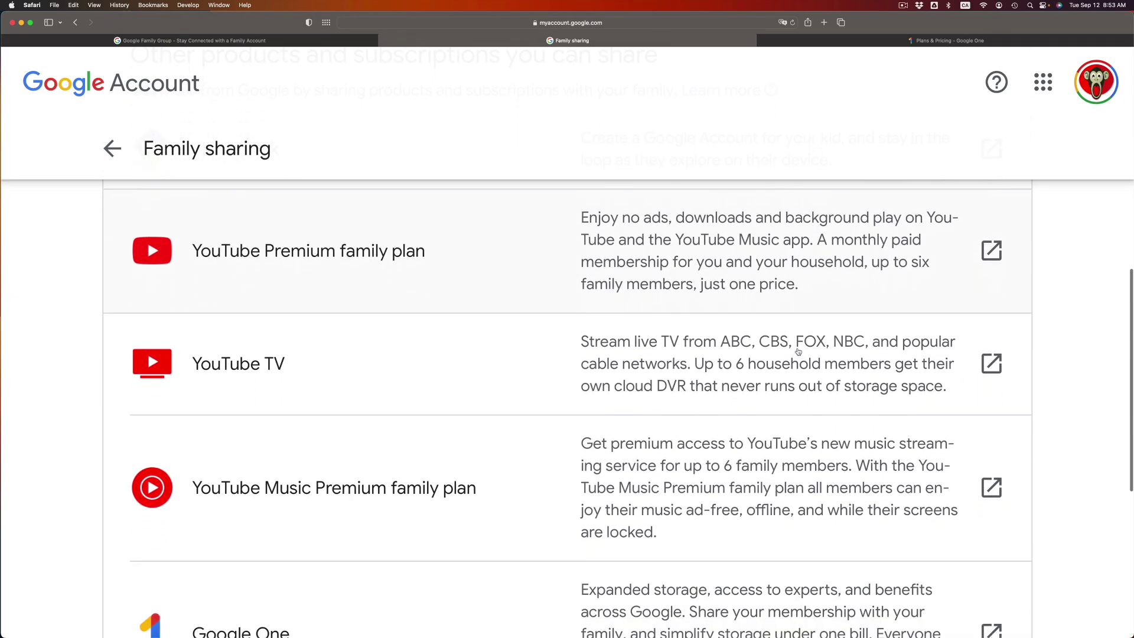
scroll(797, 352, "down", 2)
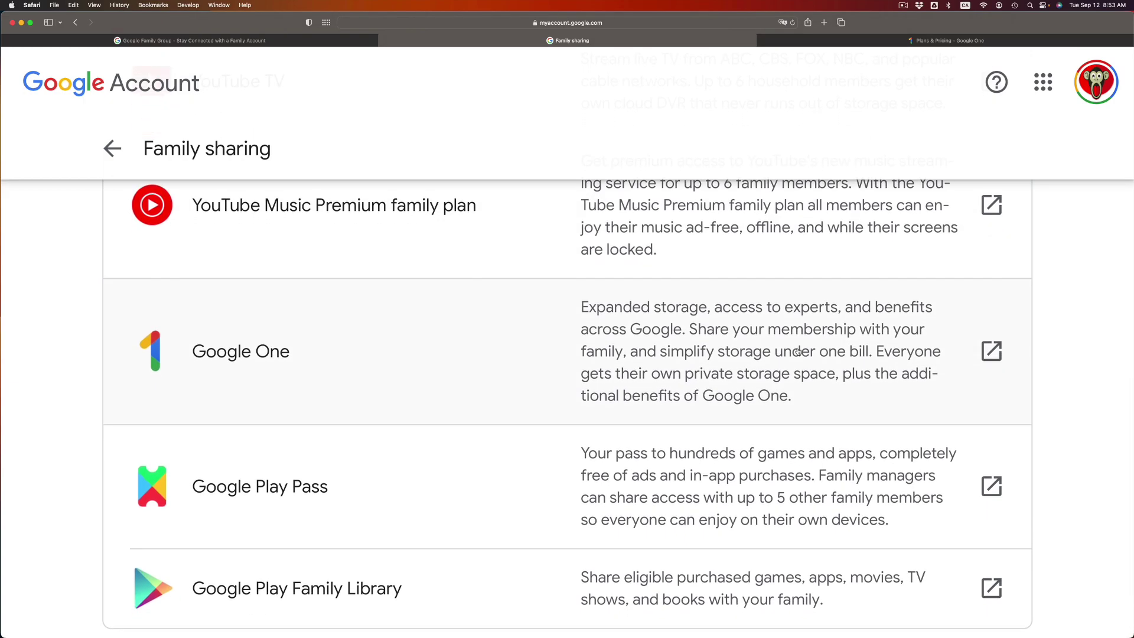
scroll(797, 352, "down", 2)
scroll(231, 324, "up", 1)
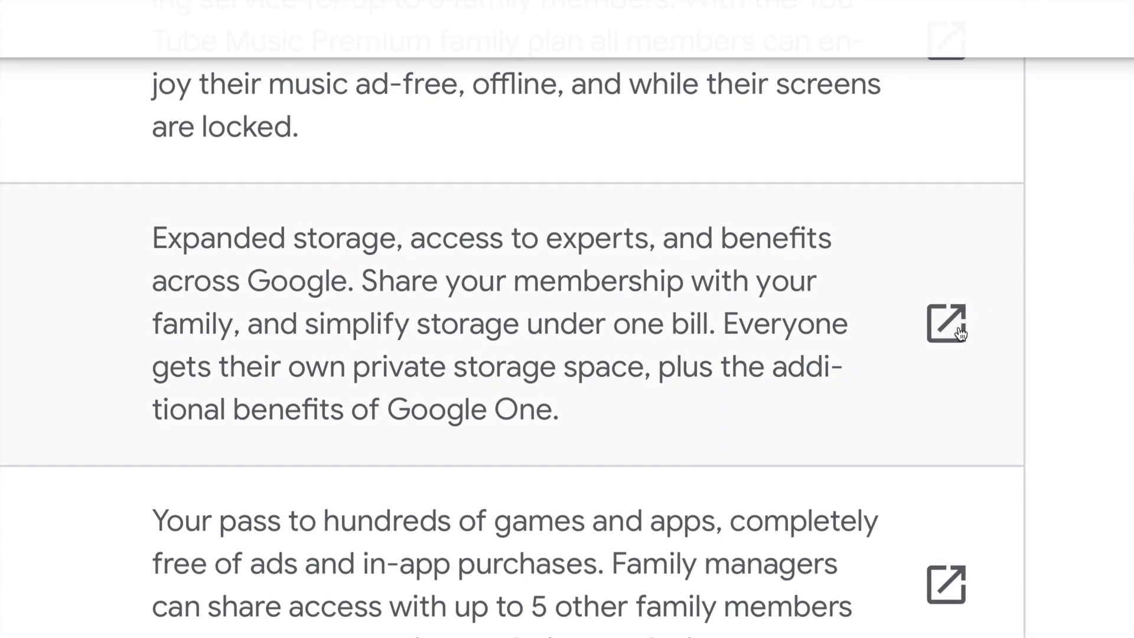
left_click(945, 325)
Step: Move from the Google One Benefits page to its Family Settings
scroll(990, 319, "down", 5)
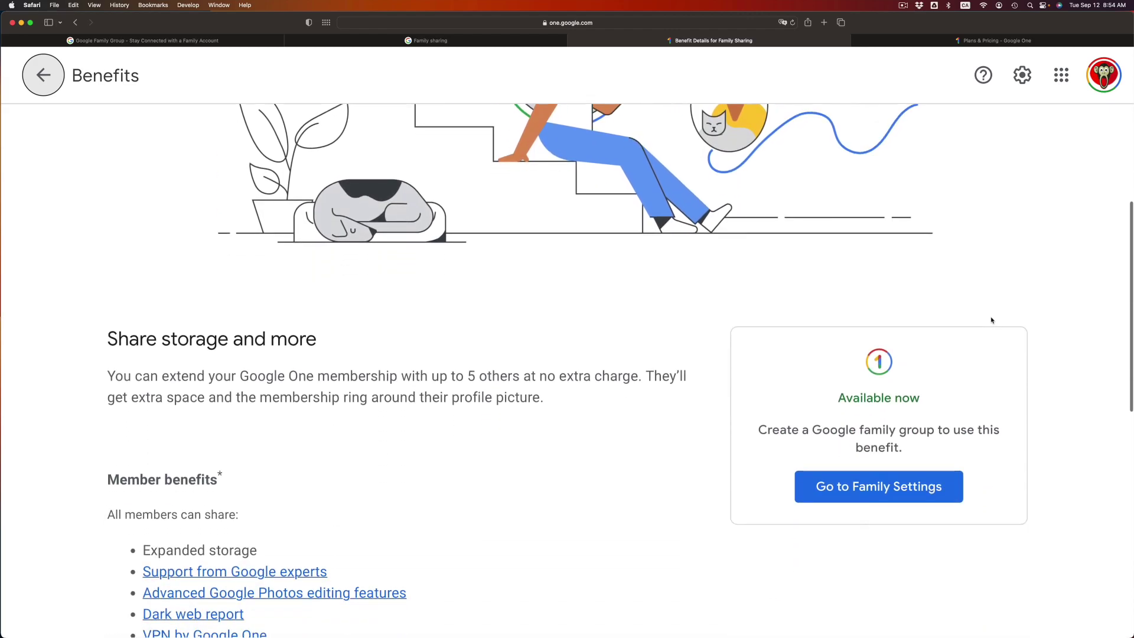
scroll(991, 320, "down", 3)
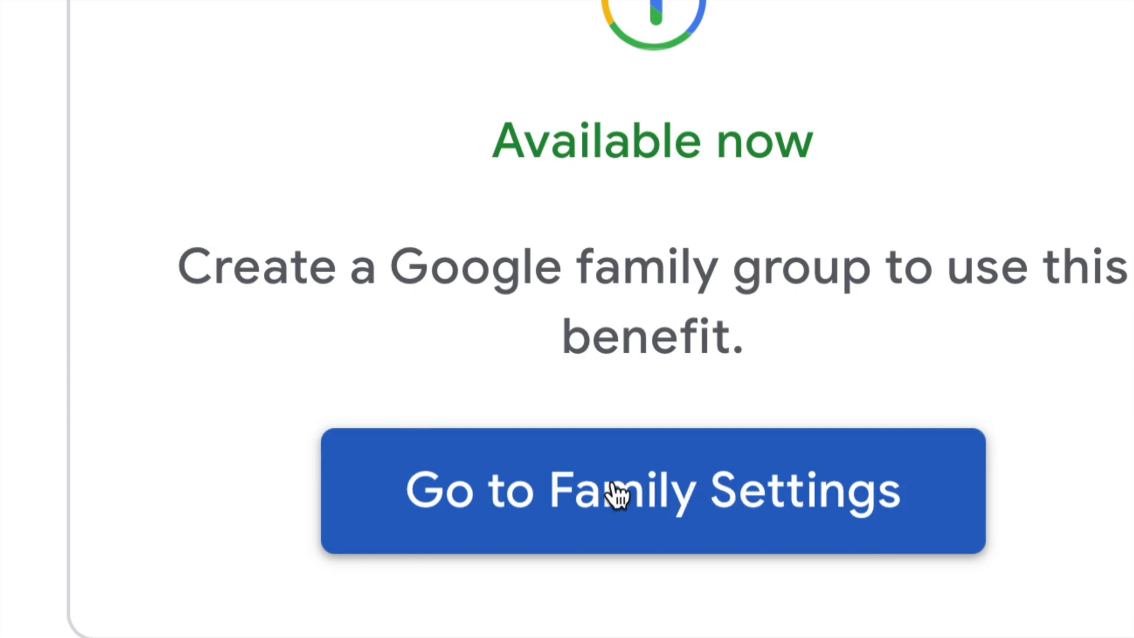
left_click(749, 497)
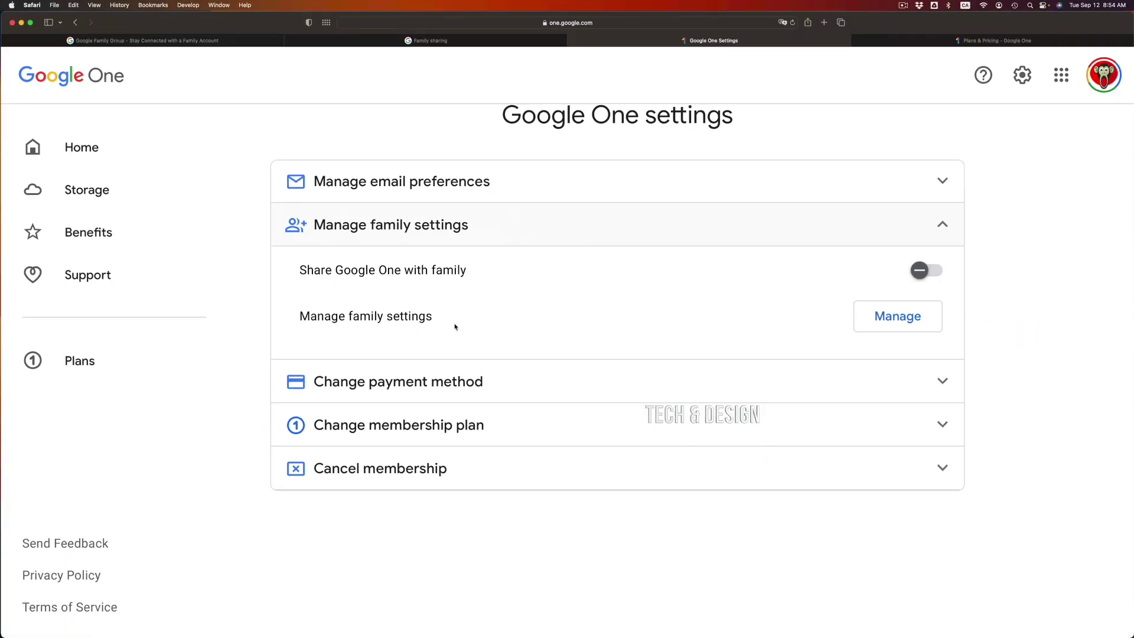
Step: Switch on the 'Share Google One with family' toggle
left_click(916, 271)
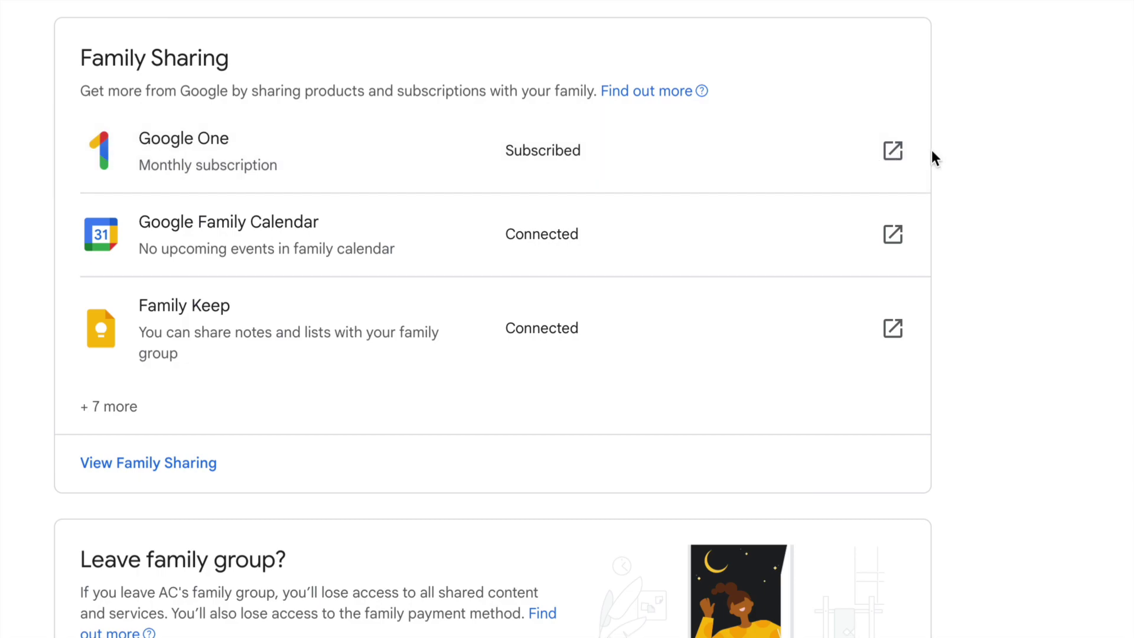
Step: Open Google One from Family Sharing and highlight the 'Benefit was not found' heading
left_click(895, 151)
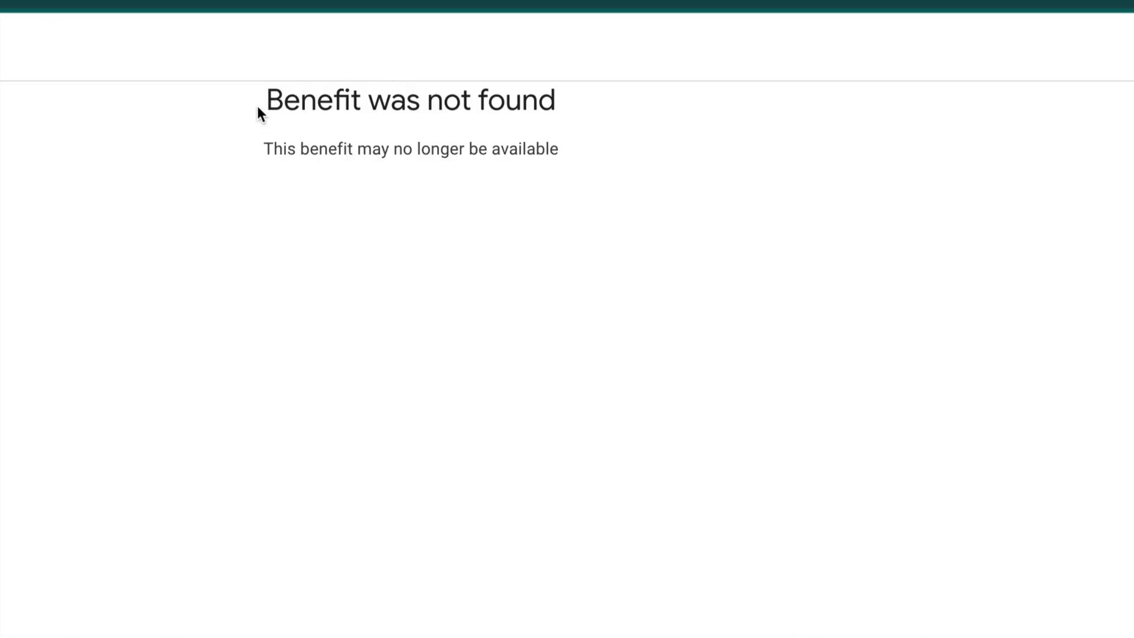
left_click_drag(266, 93, 536, 140)
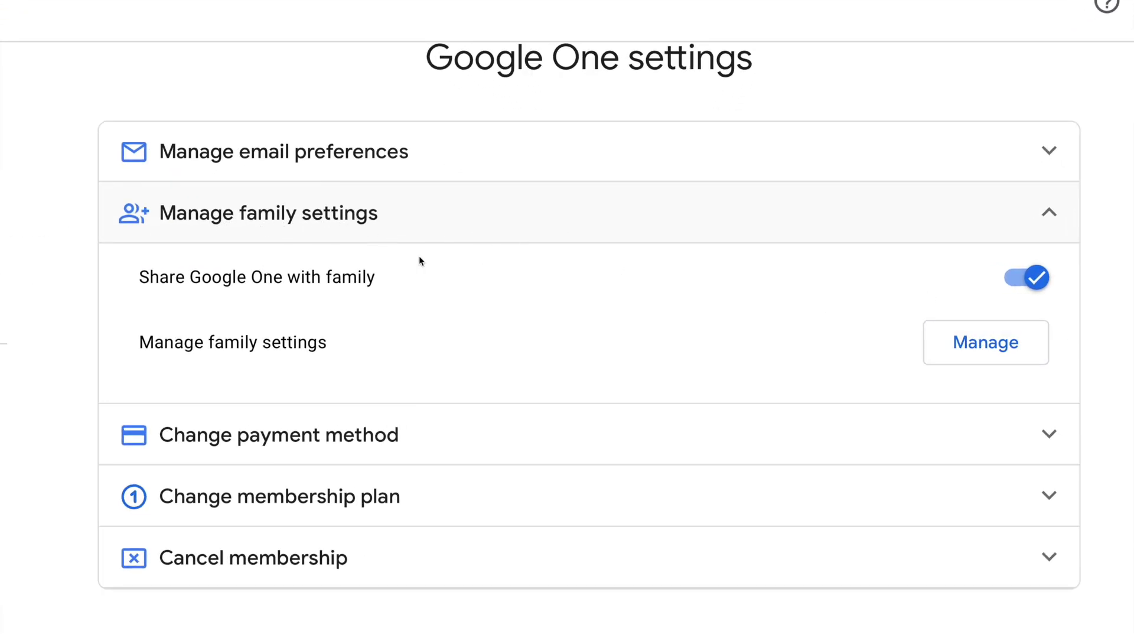
Step: Highlight the 'Share Google One with family' label, then clear the highlight
left_click_drag(152, 276, 423, 278)
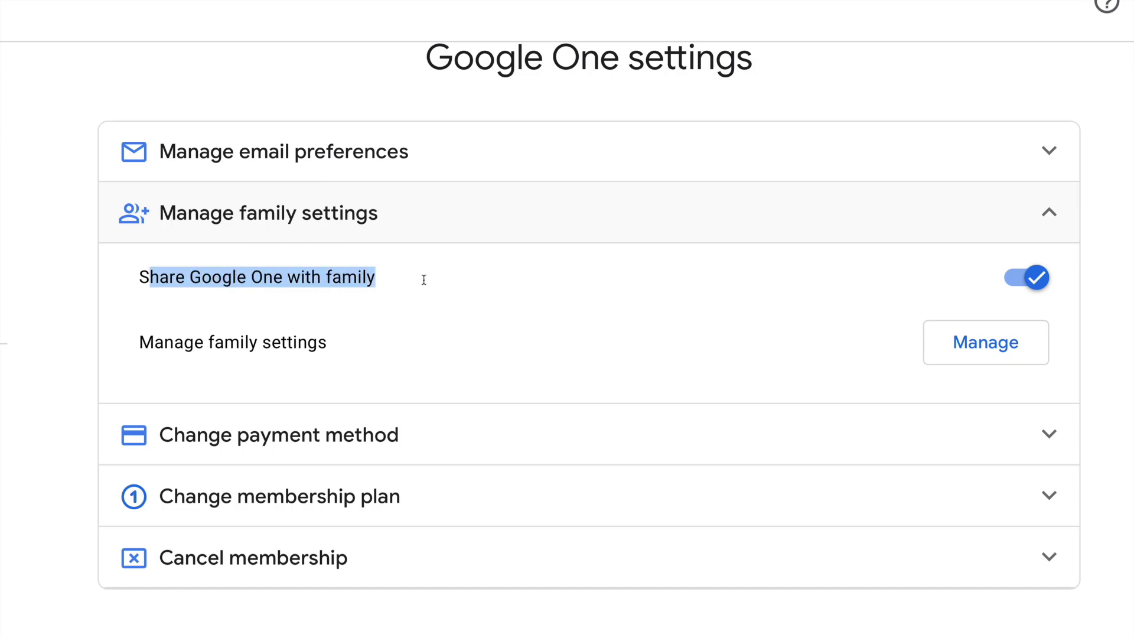
left_click(424, 279)
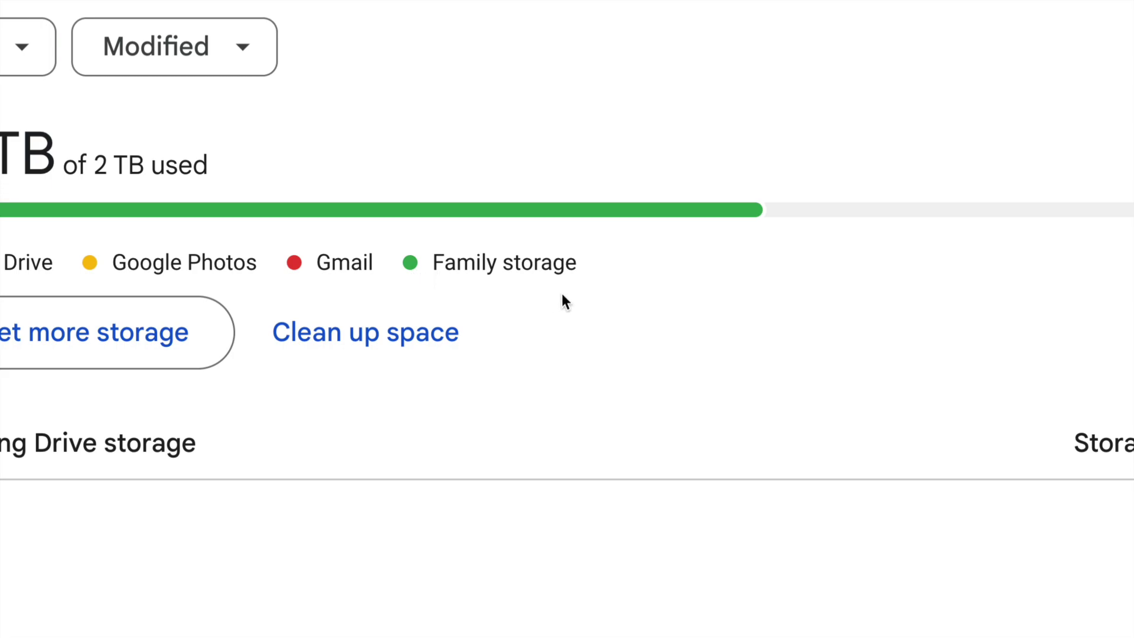
Step: Show the Family storage detail on Drive's 1.11 TB of 2 TB usage bar
mouse_move(48, 213)
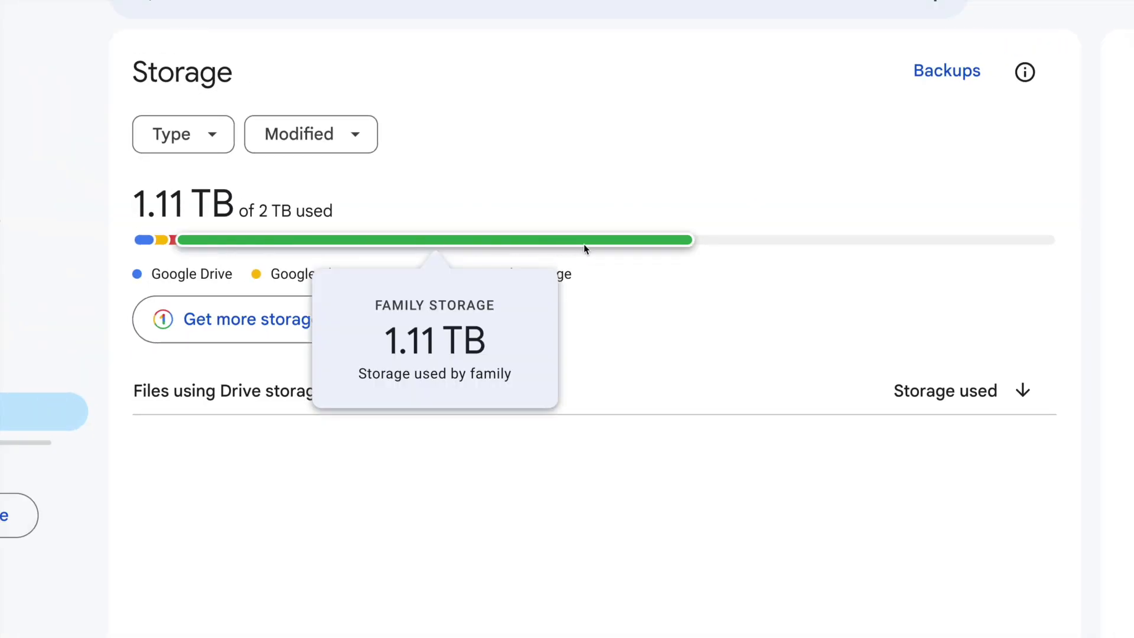